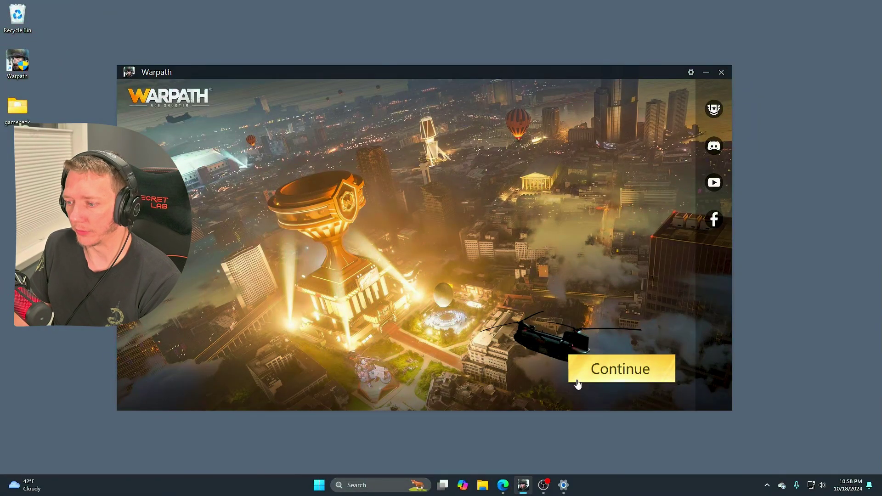
Try launching the game, dismiss the failed-install error, and open File Explorer.
{"action": "left_click", "coordinate": [629, 372]}
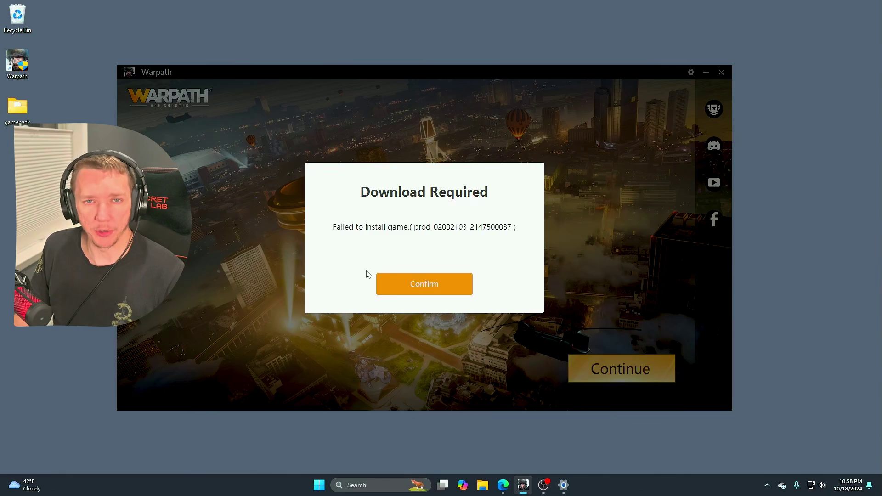
{"action": "left_click", "coordinate": [425, 284]}
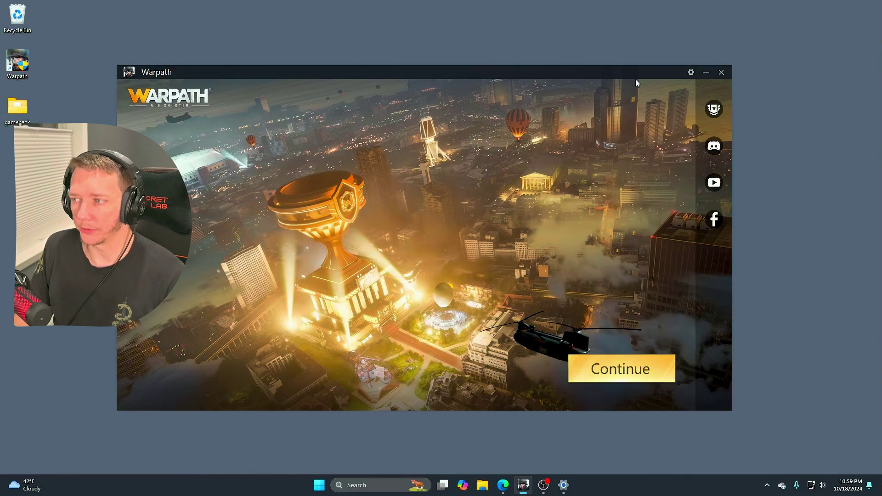
{"action": "left_click", "coordinate": [482, 485]}
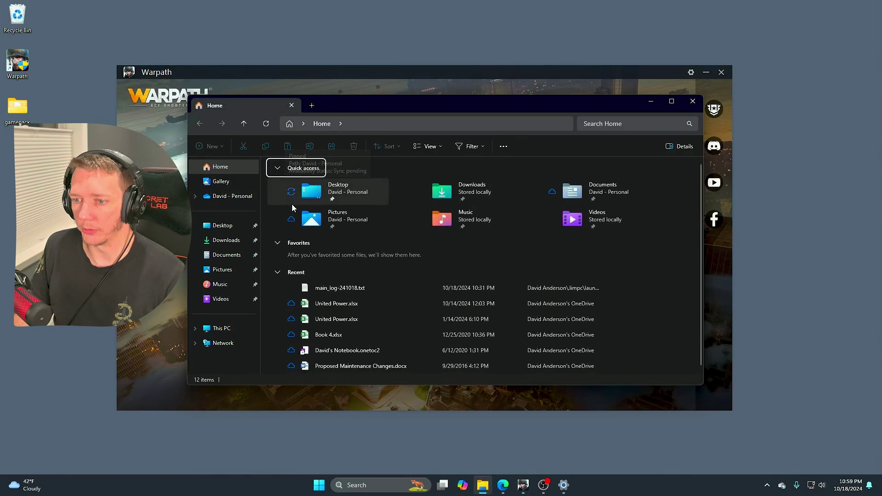
Browse from This PC to C:\Program Files (x86)\Warpath\Warpath Game\temp.
{"action": "left_click", "coordinate": [221, 329]}
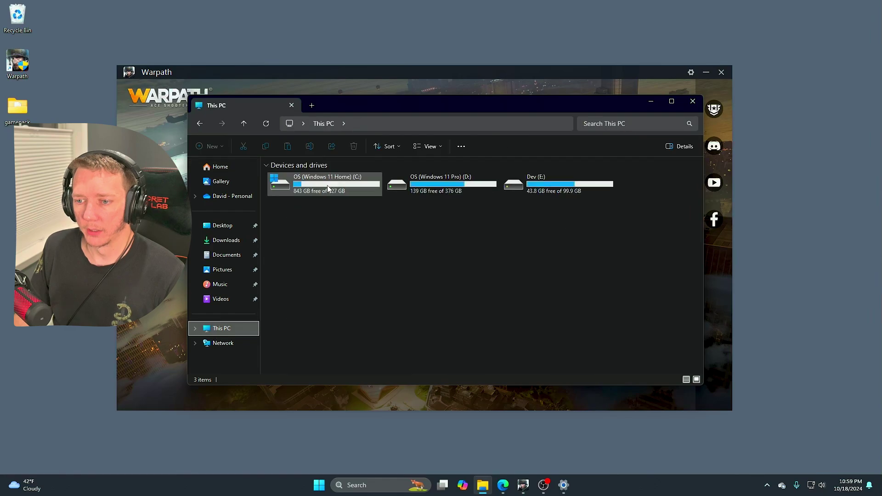
{"action": "double_click", "coordinate": [328, 185]}
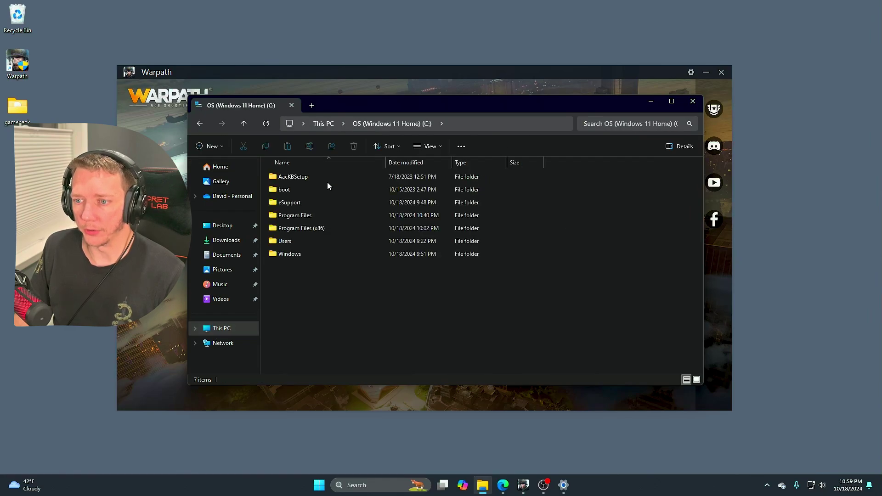
{"action": "double_click", "coordinate": [300, 228]}
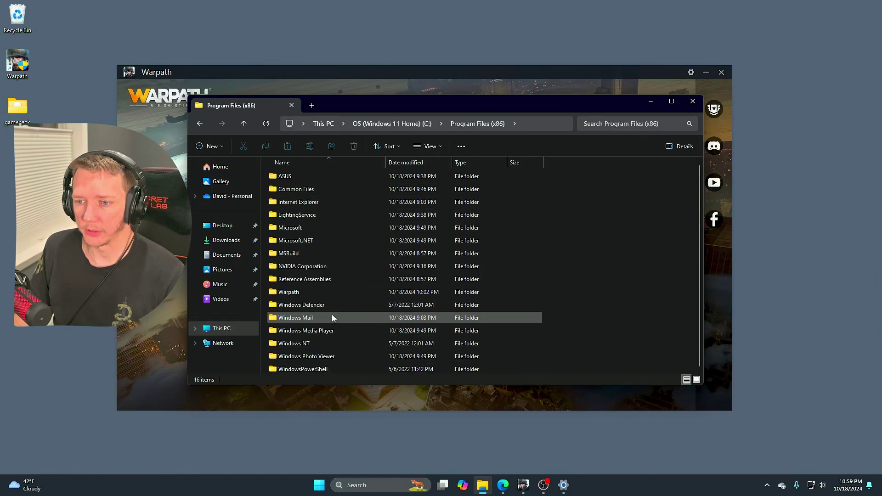
{"action": "left_click", "coordinate": [297, 294]}
{"action": "double_click", "coordinate": [296, 293]}
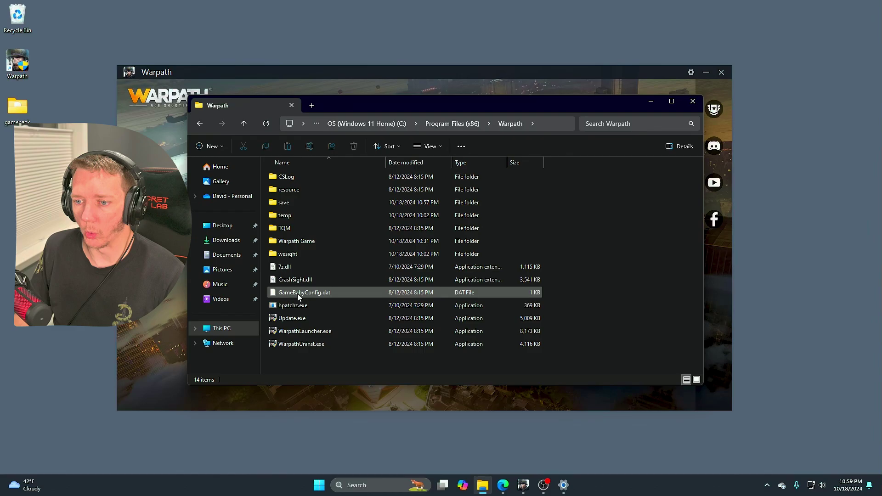
{"action": "double_click", "coordinate": [306, 242]}
{"action": "double_click", "coordinate": [283, 205]}
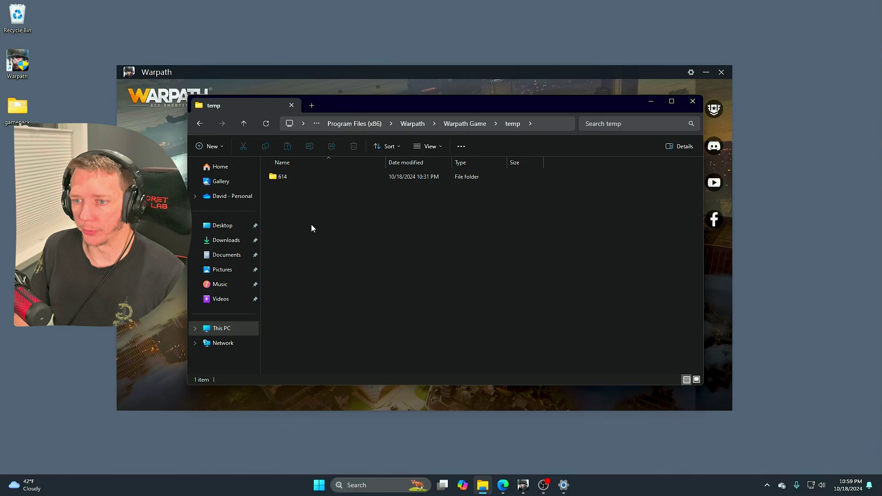
Open folder 614 to reveal the 6,608,475 KB gamepack.zip archive.
{"action": "double_click", "coordinate": [281, 177]}
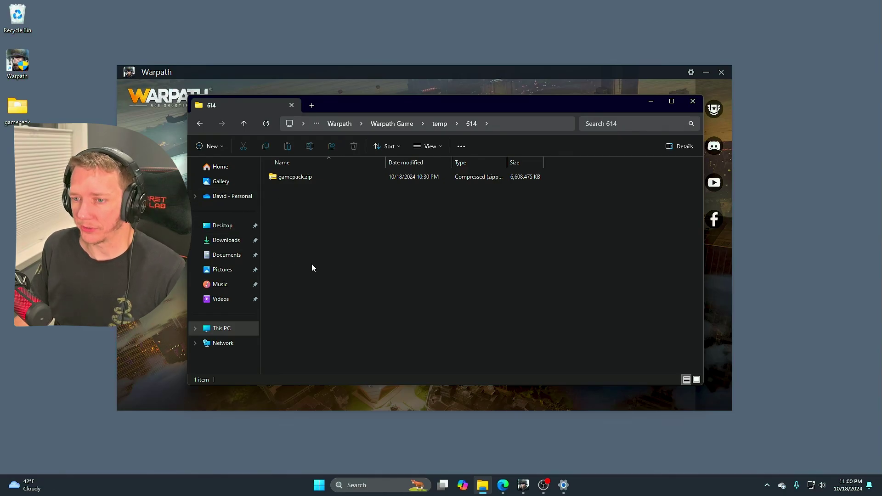
Review the launcher's Game Resources settings showing installation path Not installed, then close Settings.
{"action": "left_click", "coordinate": [650, 101]}
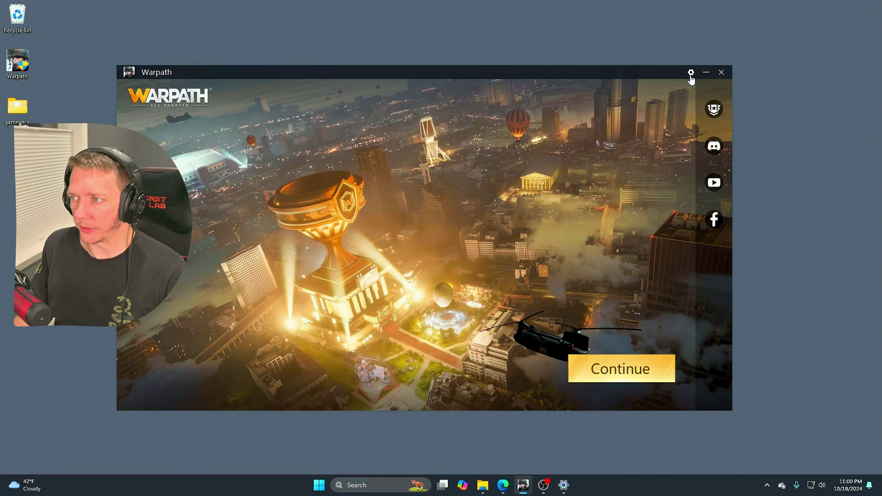
{"action": "left_click", "coordinate": [691, 73]}
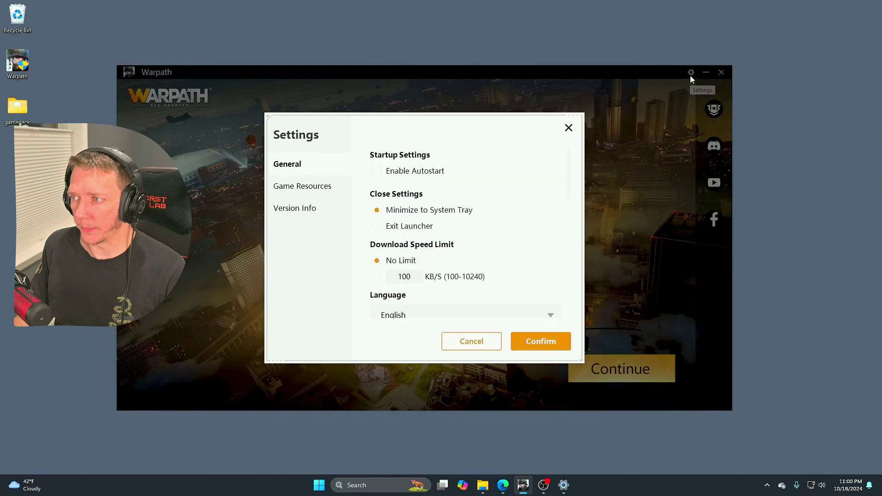
{"action": "left_click", "coordinate": [286, 192]}
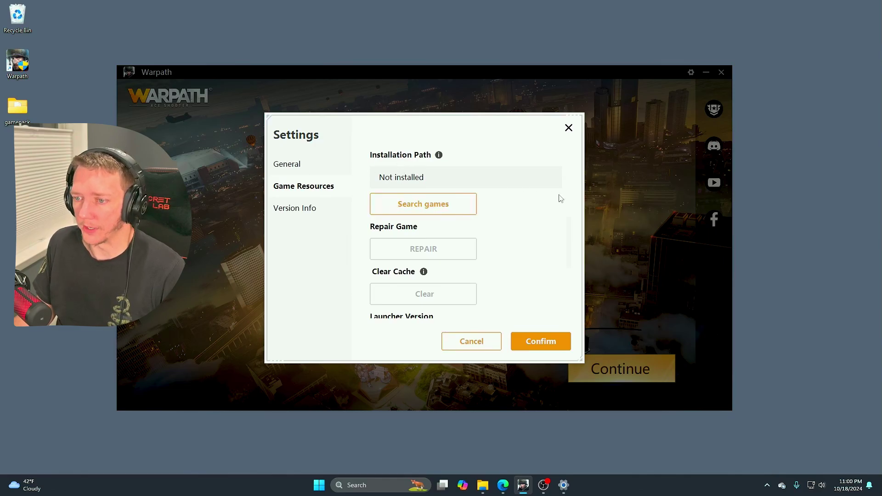
{"action": "scroll", "coordinate": [569, 226], "scroll_direction": "down", "scroll_amount": 3}
{"action": "left_click", "coordinate": [568, 128]}
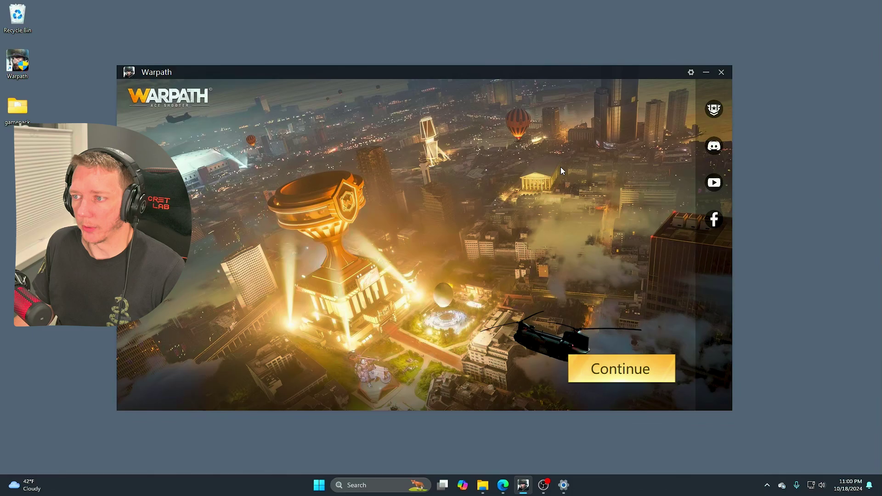
Start Extract All on gamepack.zip, then cancel the extraction.
{"action": "left_click", "coordinate": [487, 489]}
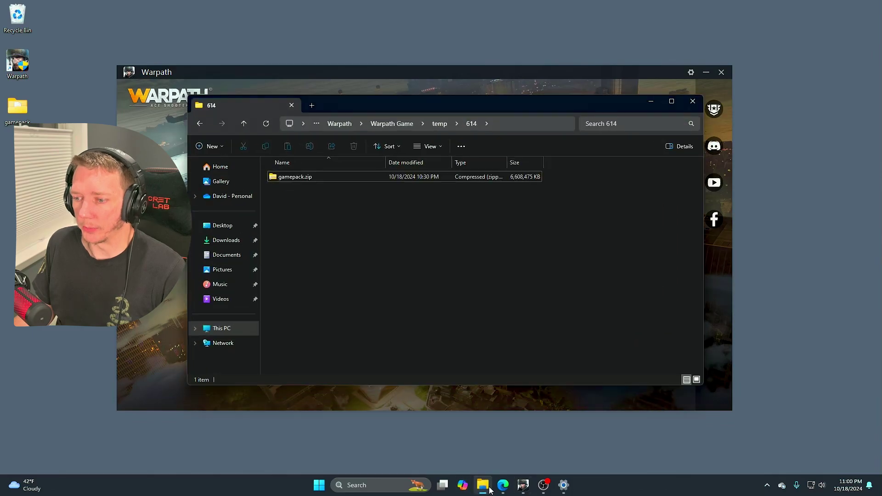
{"action": "right_click", "coordinate": [283, 179]}
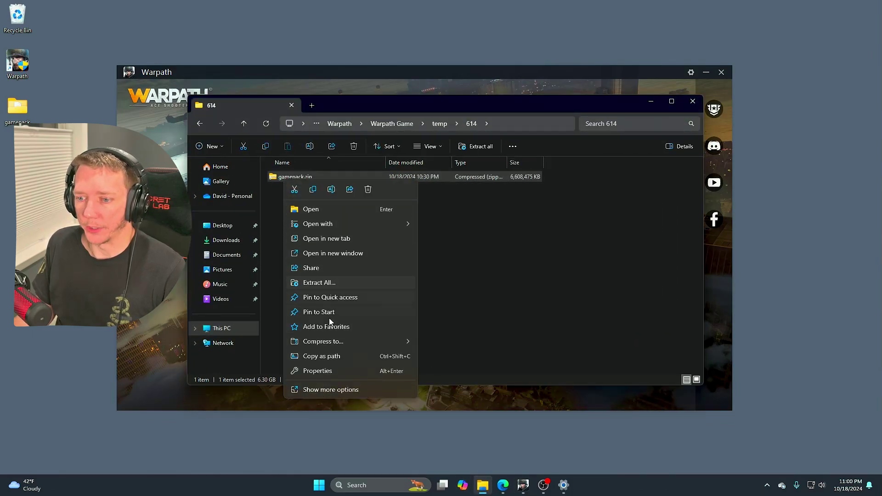
{"action": "left_click", "coordinate": [330, 285]}
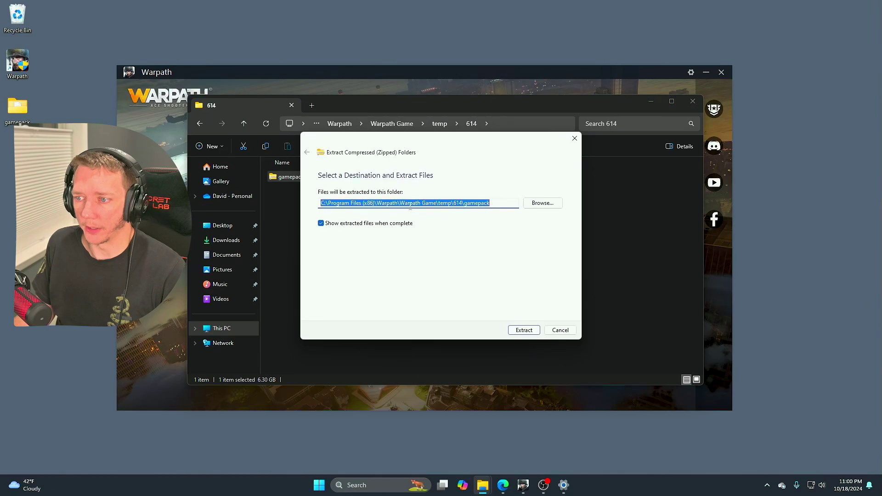
{"action": "left_click", "coordinate": [562, 331]}
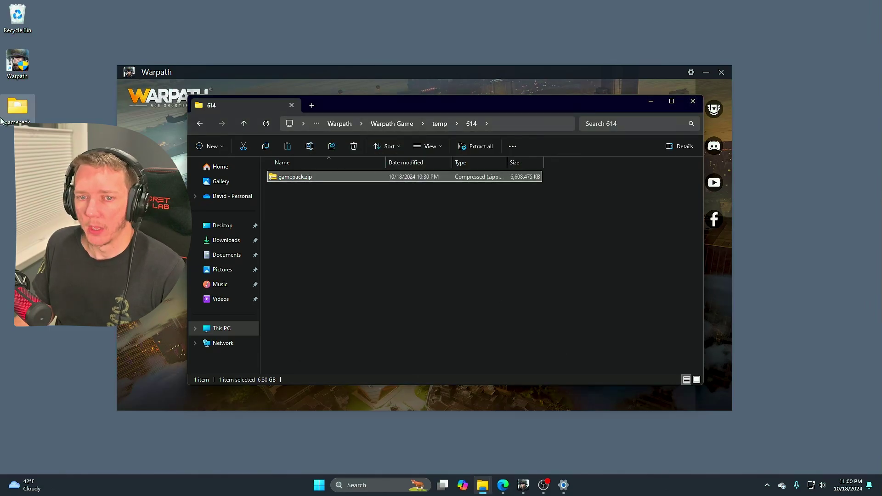
Open the Desktop's gamepack folder in an enlarged window and select all 61 items.
{"action": "double_click", "coordinate": [25, 117]}
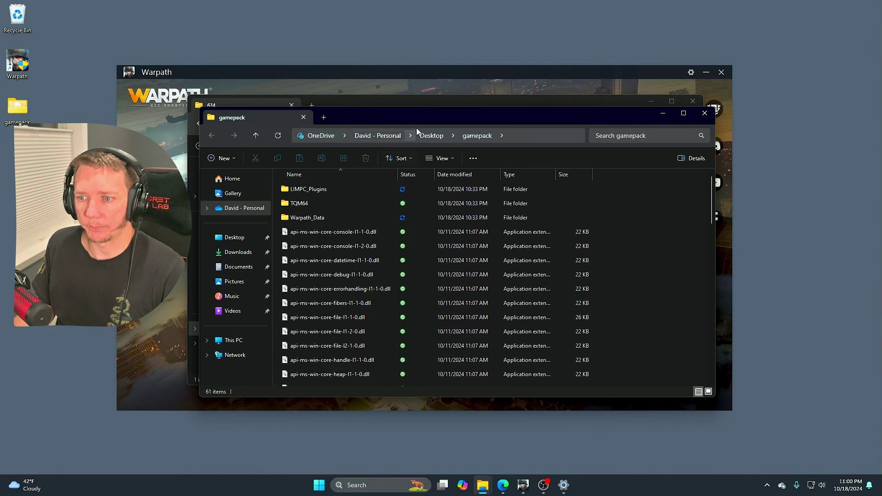
{"action": "left_click_drag", "start_coordinate": [422, 117], "coordinate": [401, 29]}
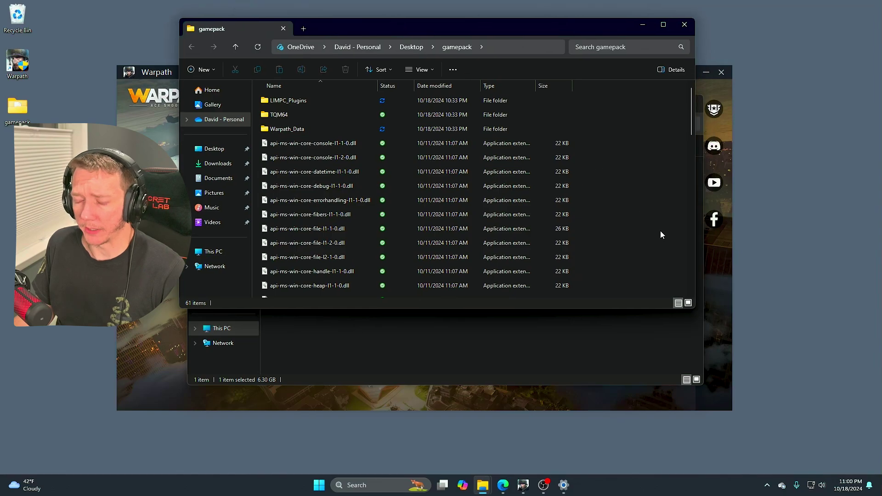
{"action": "left_click_drag", "start_coordinate": [694, 308], "coordinate": [746, 455]}
{"action": "key", "text": "ctrl+a"}
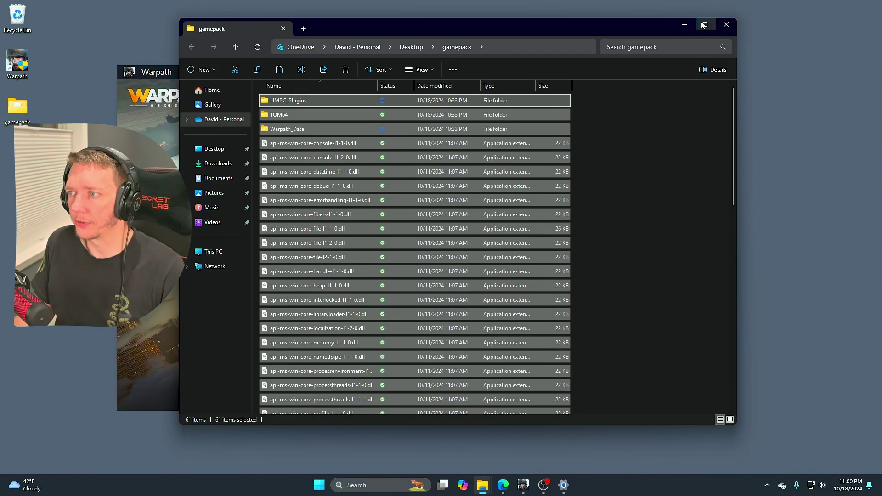
Go from temp up to Warpath Game and open its game folder.
{"action": "left_click", "coordinate": [684, 25]}
{"action": "left_click", "coordinate": [442, 123]}
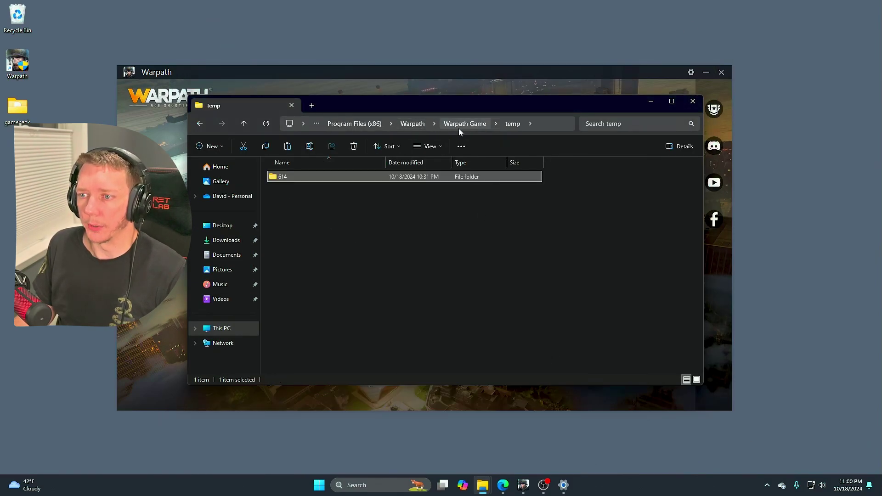
{"action": "left_click", "coordinate": [462, 124]}
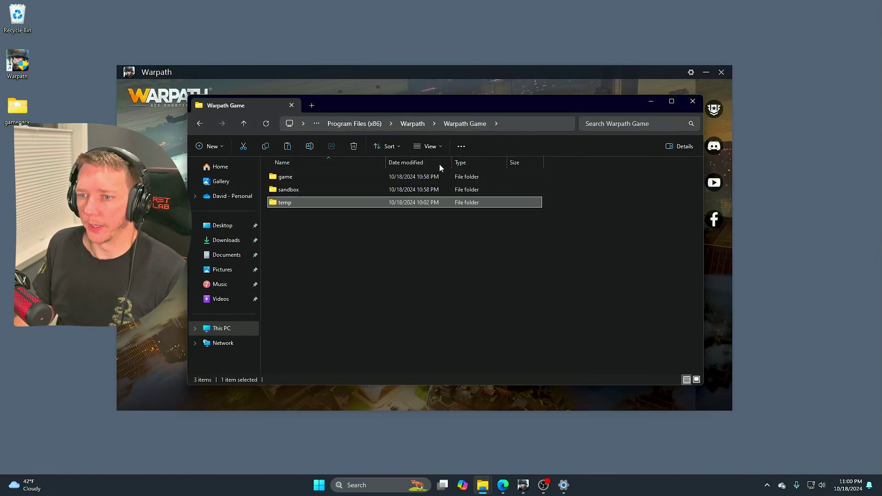
{"action": "double_click", "coordinate": [288, 180]}
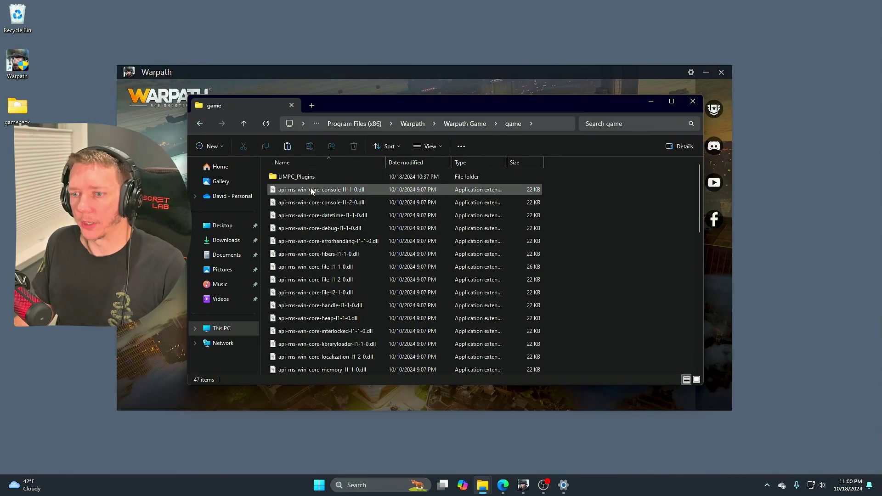
{"action": "scroll", "coordinate": [303, 321], "scroll_direction": "down", "scroll_amount": 10}
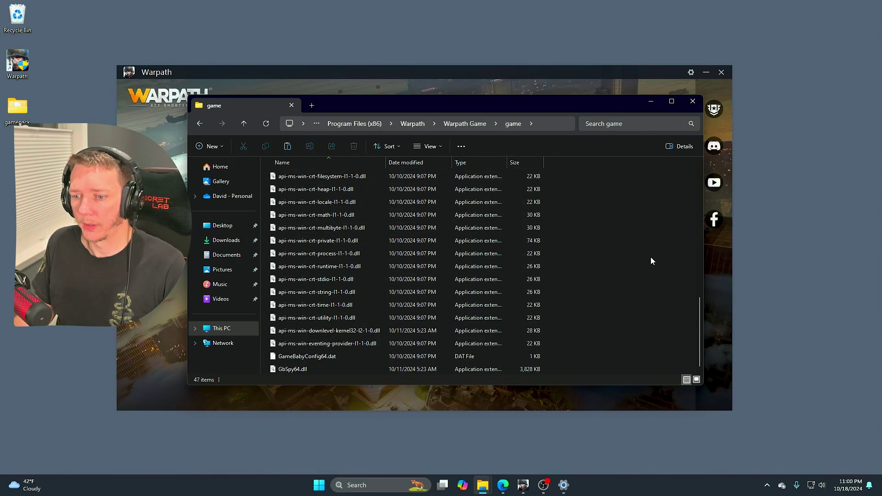
Paste the gamepack items into game, replacing all files with administrator permission, then open launcher settings.
{"action": "key", "text": "ctrl+v"}
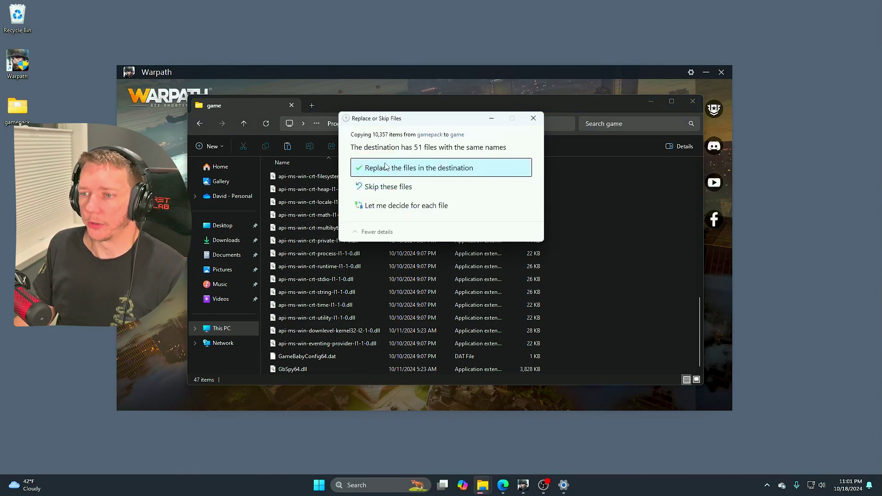
{"action": "left_click", "coordinate": [427, 169]}
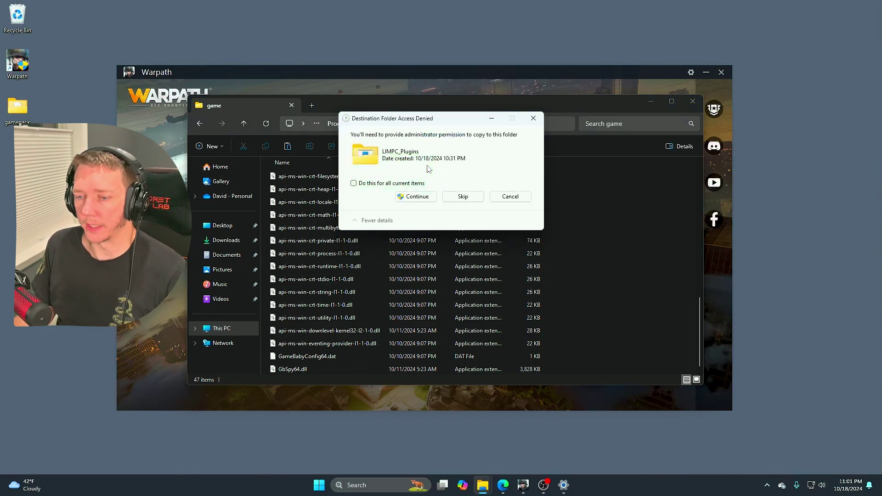
{"action": "left_click", "coordinate": [354, 183]}
{"action": "left_click", "coordinate": [413, 197]}
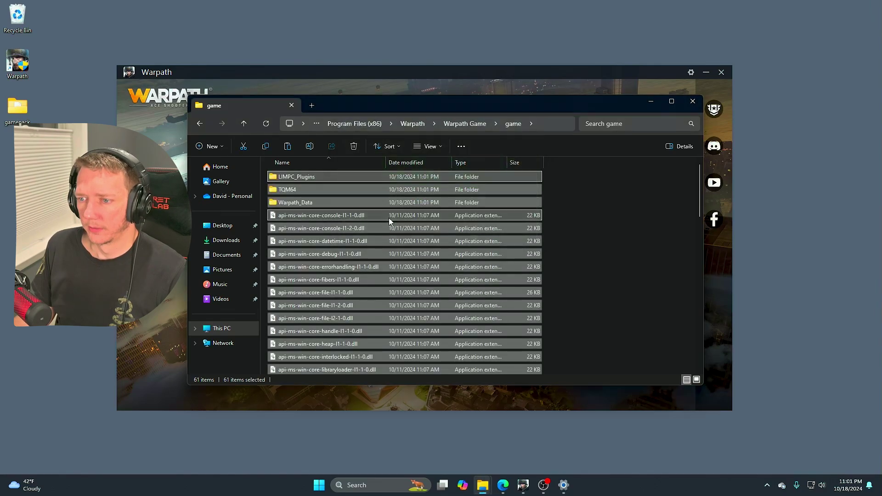
{"action": "left_click", "coordinate": [651, 102]}
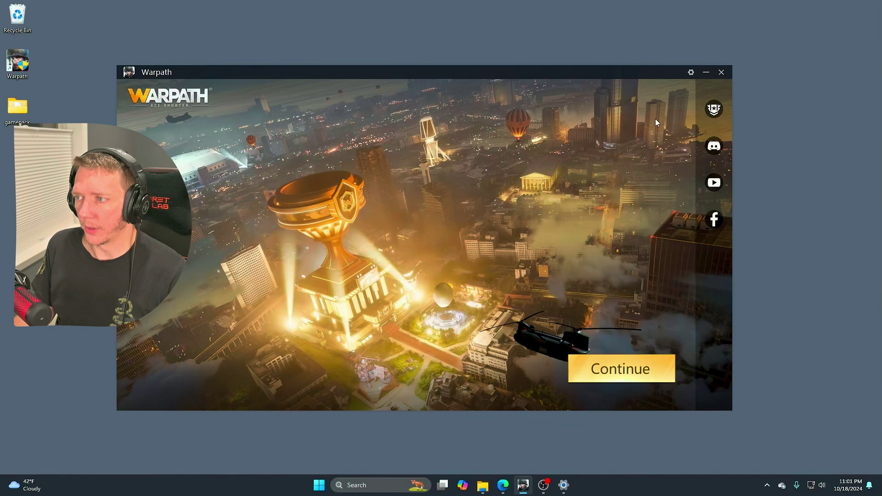
{"action": "left_click", "coordinate": [690, 73]}
Set the Game Resources installation path to Warpath Game\game and confirm the settings.
{"action": "left_click", "coordinate": [313, 191]}
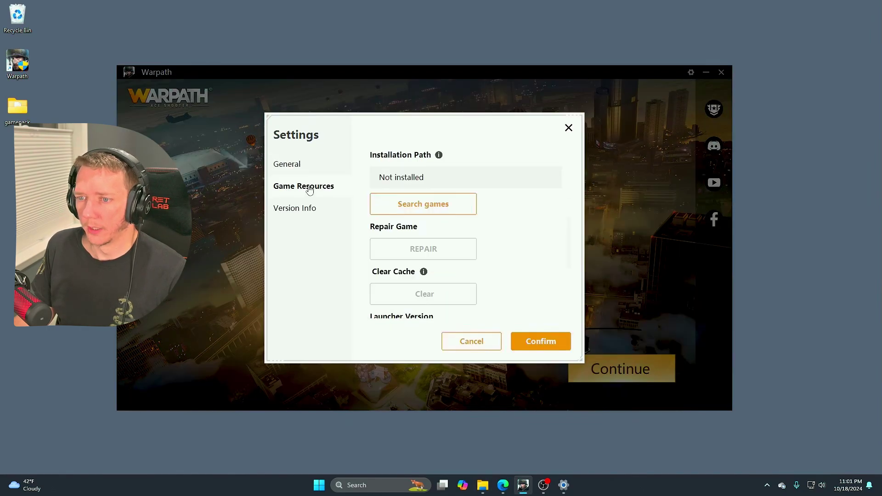
{"action": "left_click", "coordinate": [424, 205]}
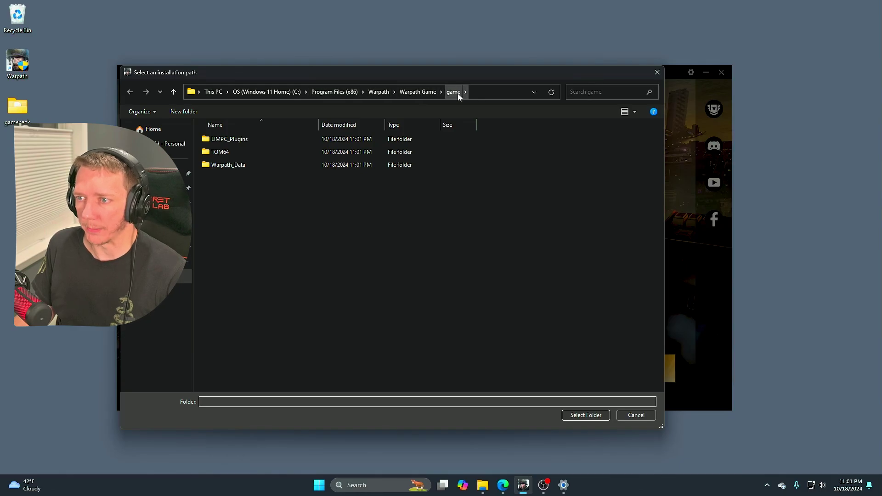
{"action": "left_click", "coordinate": [591, 415]}
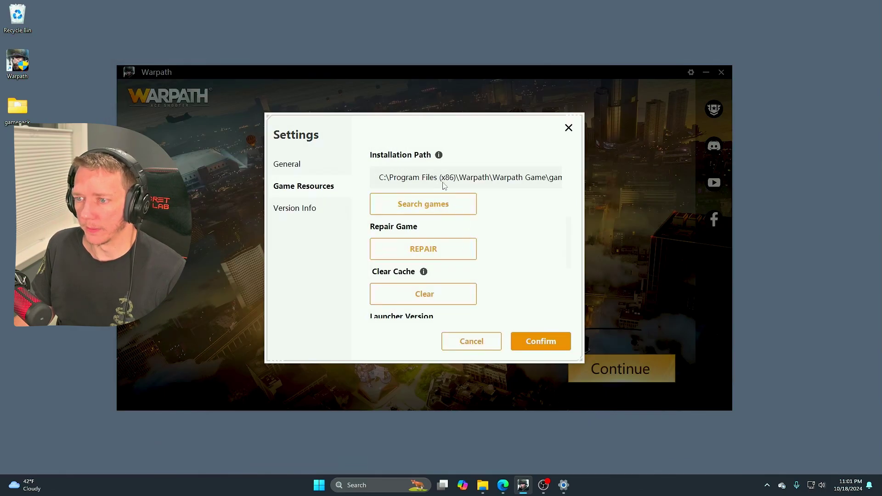
{"action": "scroll", "coordinate": [526, 255], "scroll_direction": "down", "scroll_amount": 4}
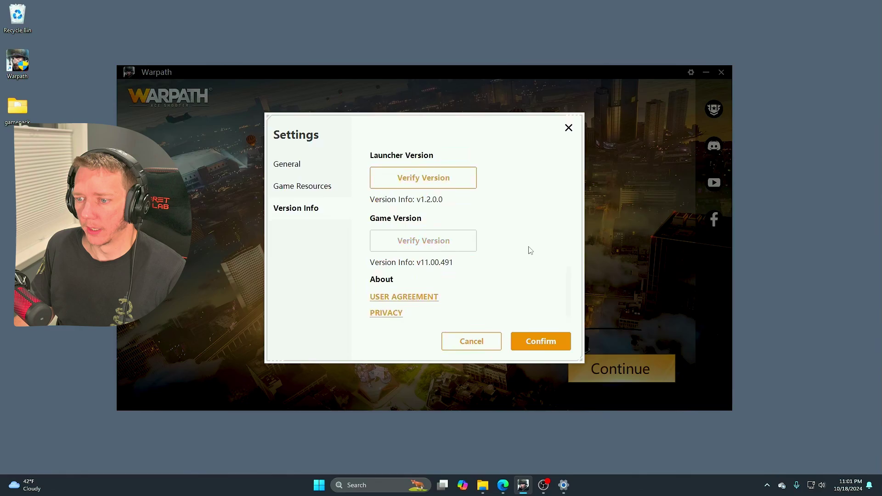
{"action": "left_click", "coordinate": [543, 347]}
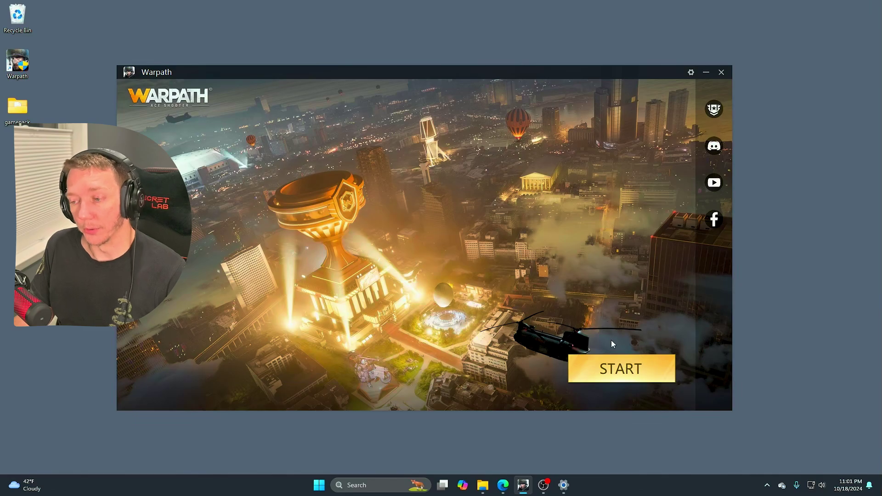
Launch the game with the launcher's START button.
{"action": "left_click", "coordinate": [630, 370]}
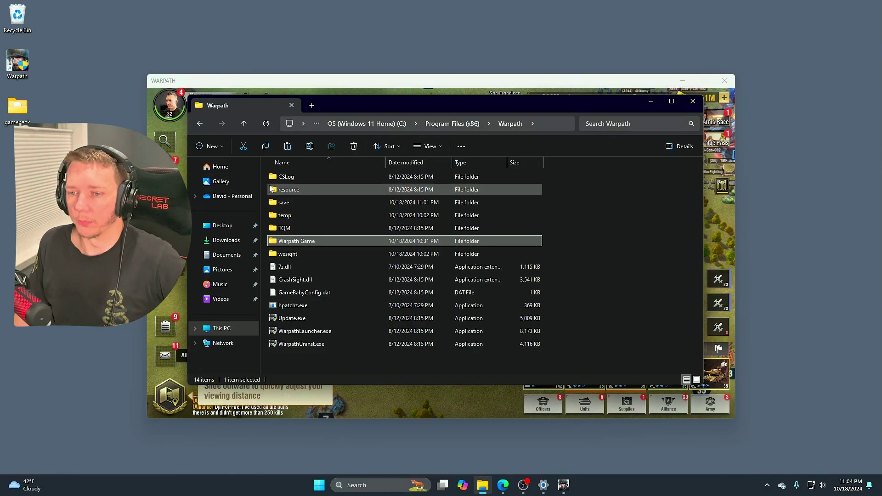
{"action": "mouse_move", "coordinate": [271, 190]}
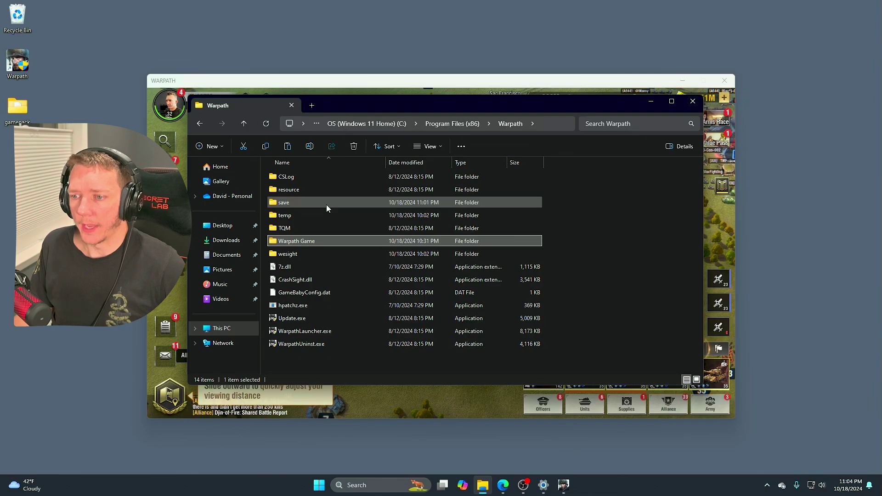
{"action": "mouse_move", "coordinate": [326, 205]}
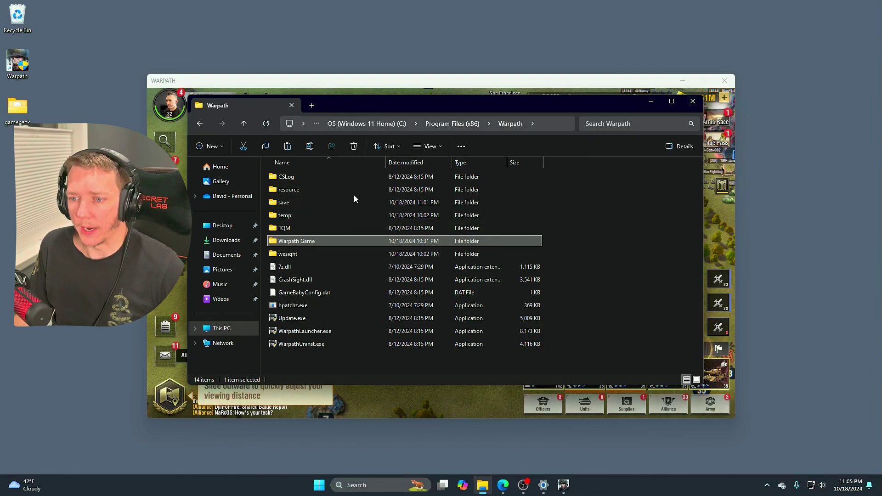
Return Explorer to the Program Files (x86)\Warpath folder and minimize it.
{"action": "left_click", "coordinate": [459, 122]}
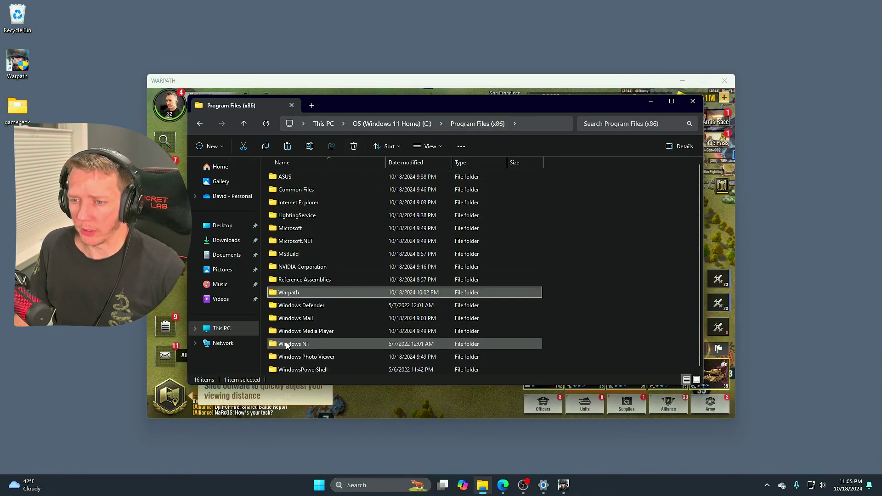
{"action": "double_click", "coordinate": [288, 292]}
{"action": "left_click", "coordinate": [693, 101]}
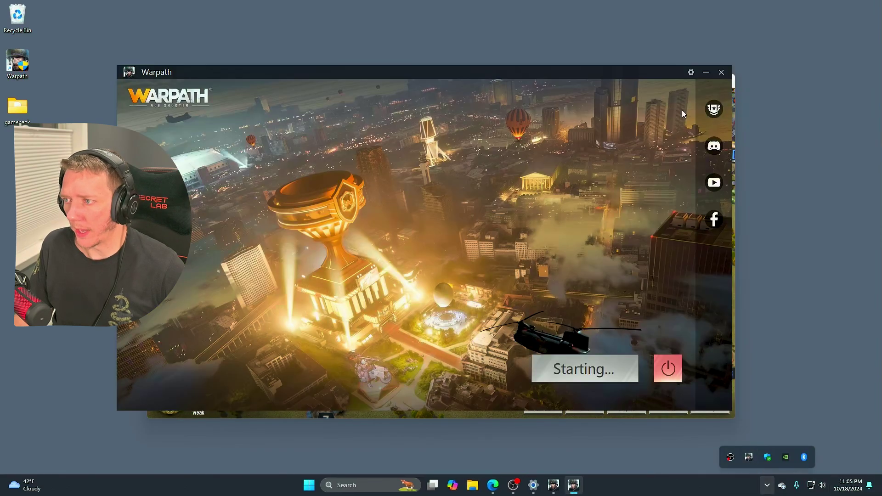
Open the launcher log folder from Settings and open main_log-241018.txt in Notepad.
{"action": "left_click", "coordinate": [690, 72]}
{"action": "scroll", "coordinate": [437, 241], "scroll_direction": "down", "scroll_amount": 3}
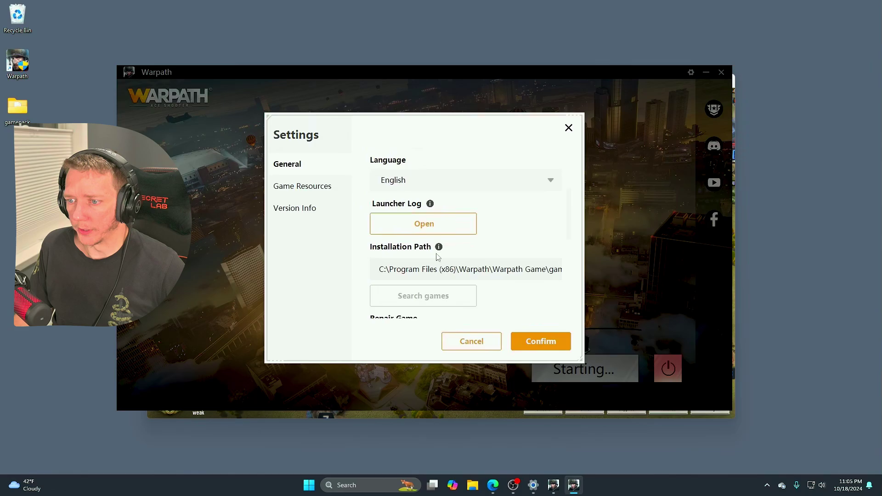
{"action": "left_click", "coordinate": [418, 214]}
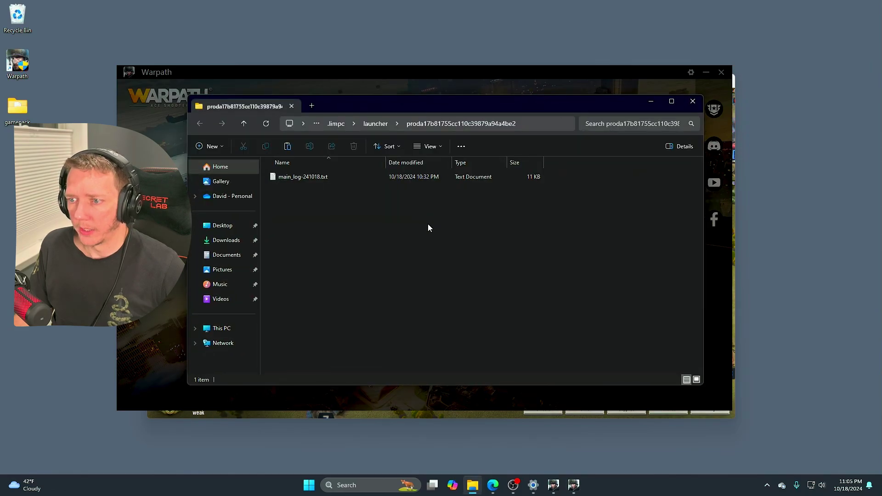
{"action": "double_click", "coordinate": [300, 178]}
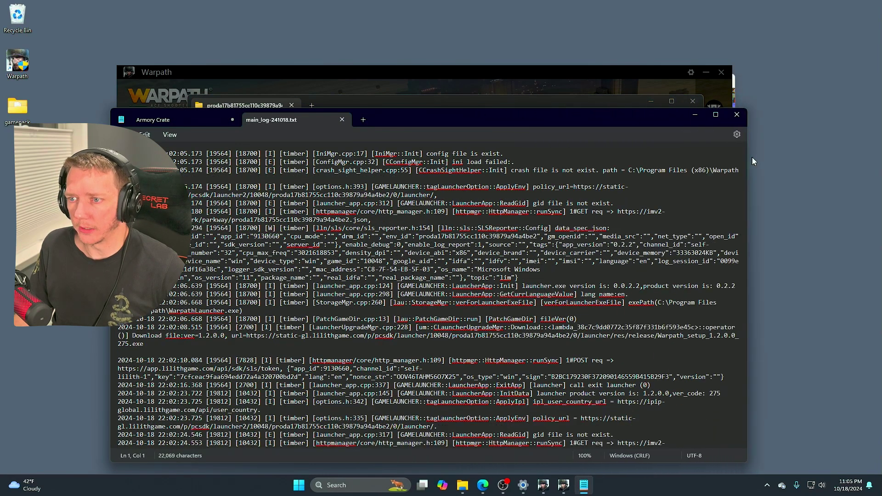
Widen the Notepad window and turn off Word wrap.
{"action": "left_click_drag", "start_coordinate": [753, 161], "coordinate": [779, 161]}
{"action": "left_click", "coordinate": [170, 134]}
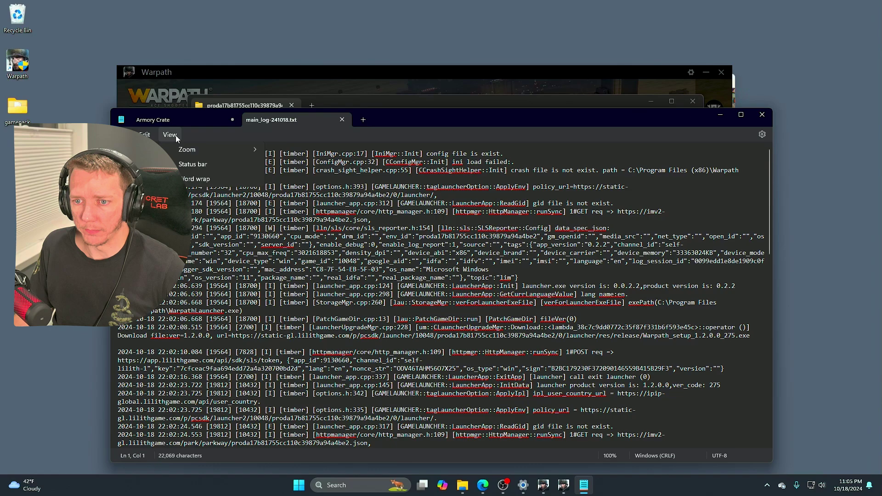
{"action": "left_click", "coordinate": [196, 179]}
Select the 'CRC Failed' extraction error lines and the gamepack.zip file name.
{"action": "scroll", "coordinate": [378, 296], "scroll_direction": "down", "scroll_amount": 15}
{"action": "left_click_drag", "start_coordinate": [184, 221], "coordinate": [192, 237]}
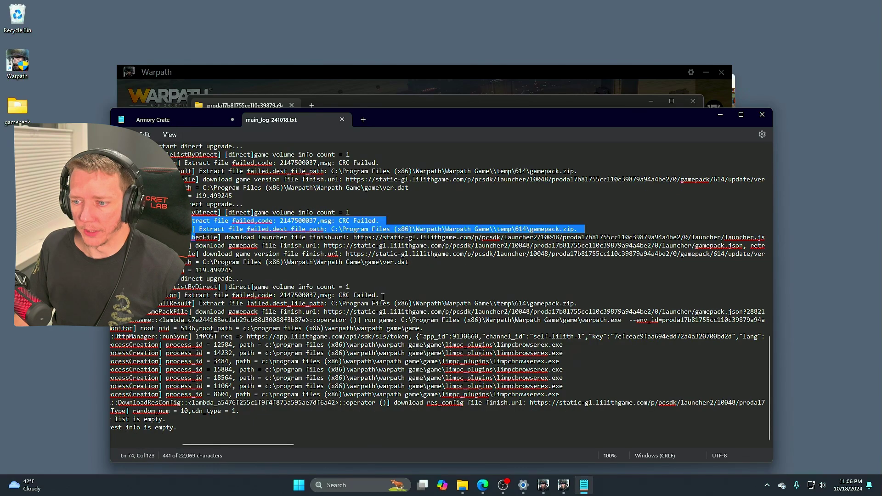
{"action": "left_click_drag", "start_coordinate": [382, 297], "coordinate": [113, 296]}
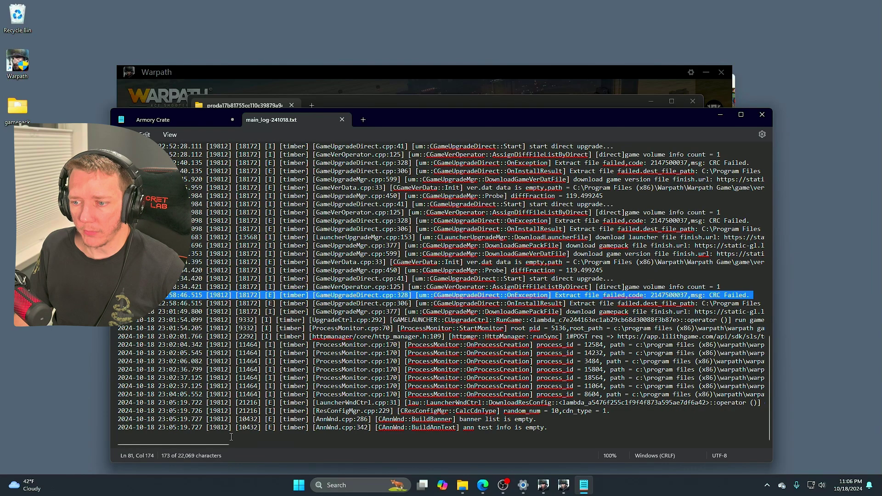
{"action": "left_click_drag", "start_coordinate": [207, 445], "coordinate": [249, 447]}
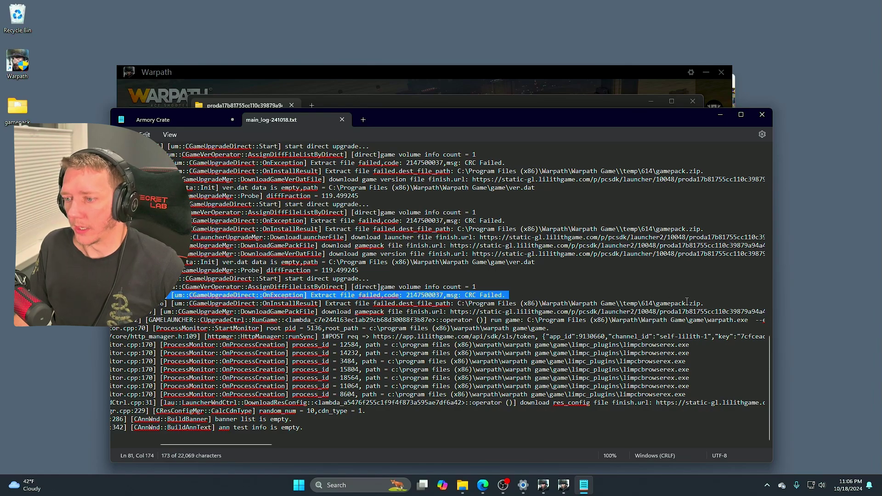
{"action": "left_click_drag", "start_coordinate": [708, 305], "coordinate": [652, 307]}
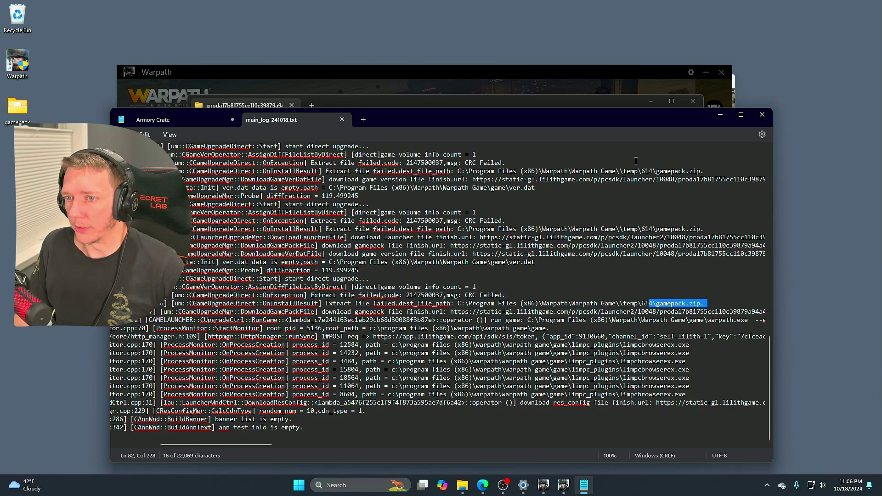
Close the Warpath launcher's Settings dialog.
{"action": "left_click", "coordinate": [482, 85]}
{"action": "left_click", "coordinate": [568, 127]}
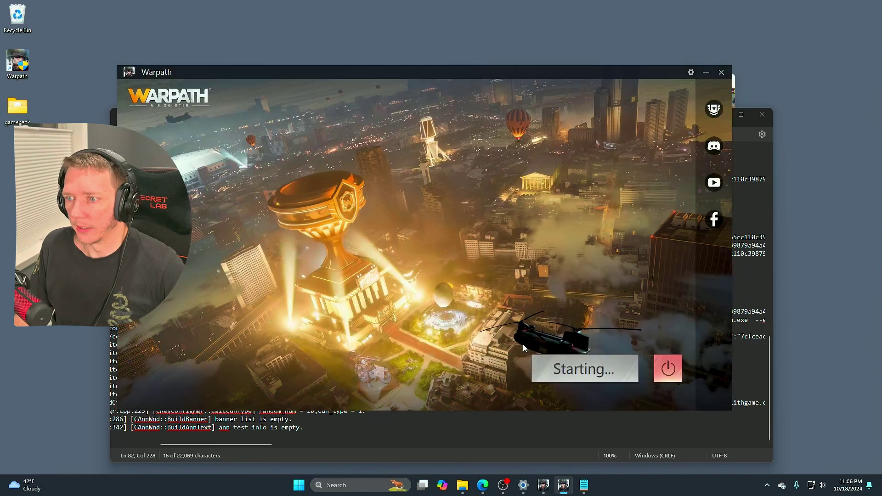
{"action": "left_click", "coordinate": [555, 488]}
{"action": "left_click", "coordinate": [544, 489]}
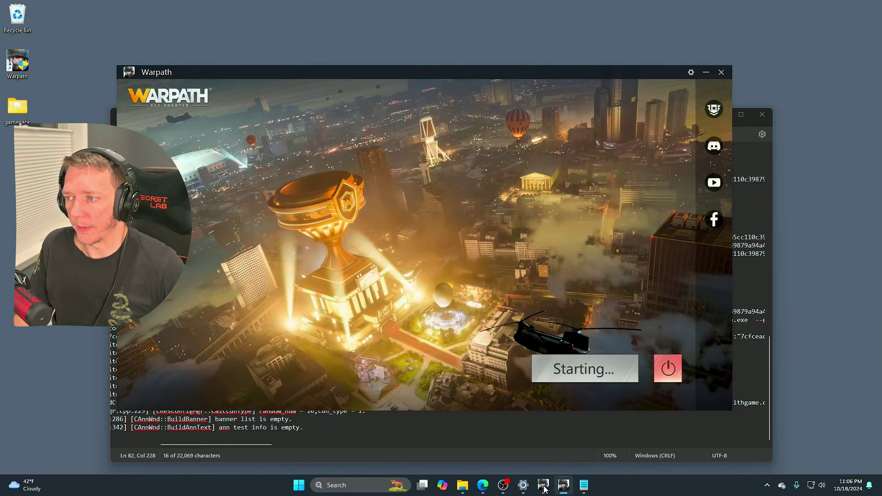
Minimize the launcher, the Notepad log and File Explorer to clear the desktop.
{"action": "left_click", "coordinate": [706, 72]}
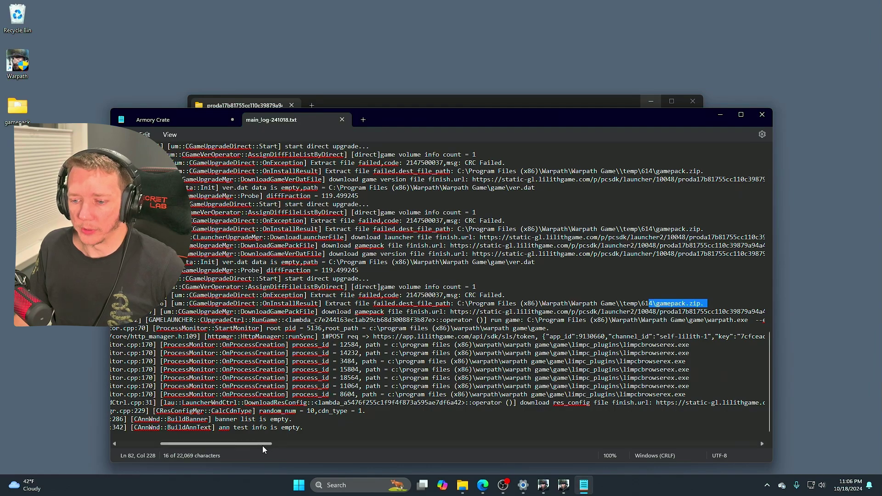
{"action": "left_click_drag", "start_coordinate": [263, 446], "coordinate": [225, 445]}
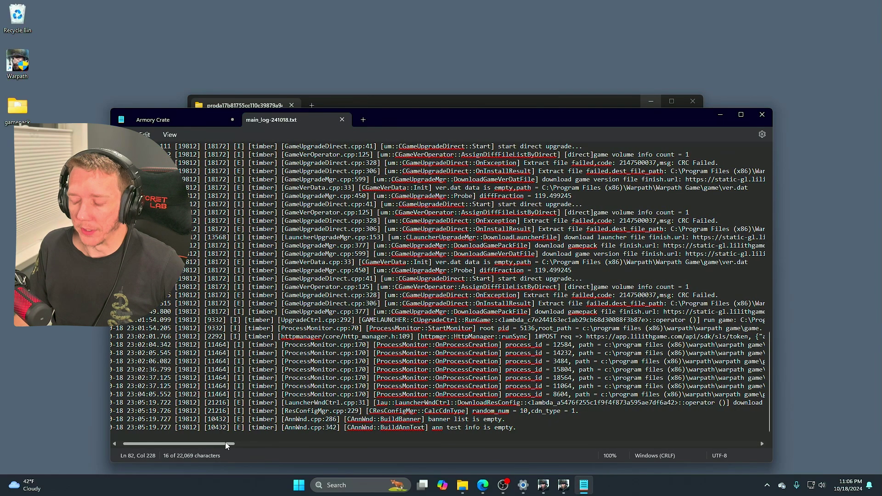
{"action": "left_click", "coordinate": [720, 115]}
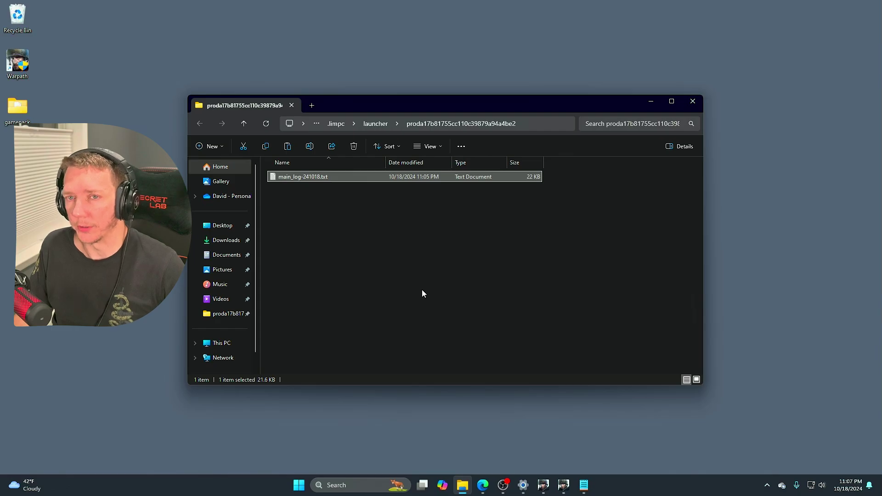
{"action": "left_click", "coordinate": [651, 101]}
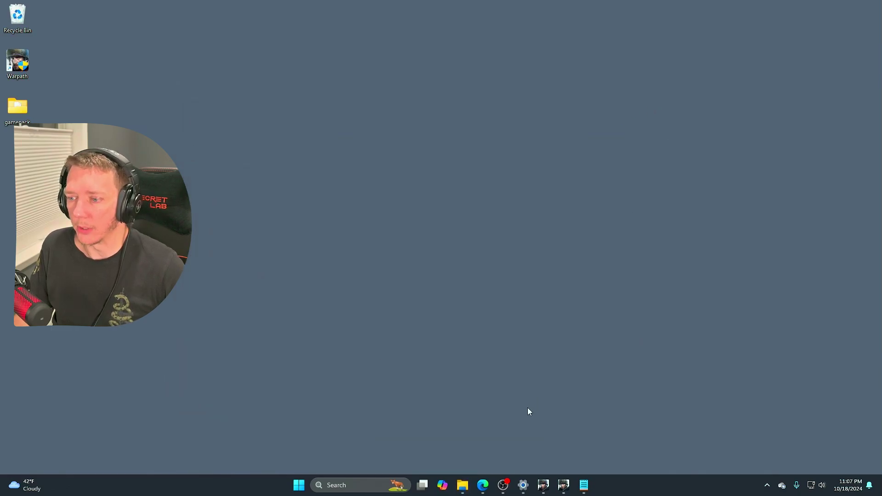